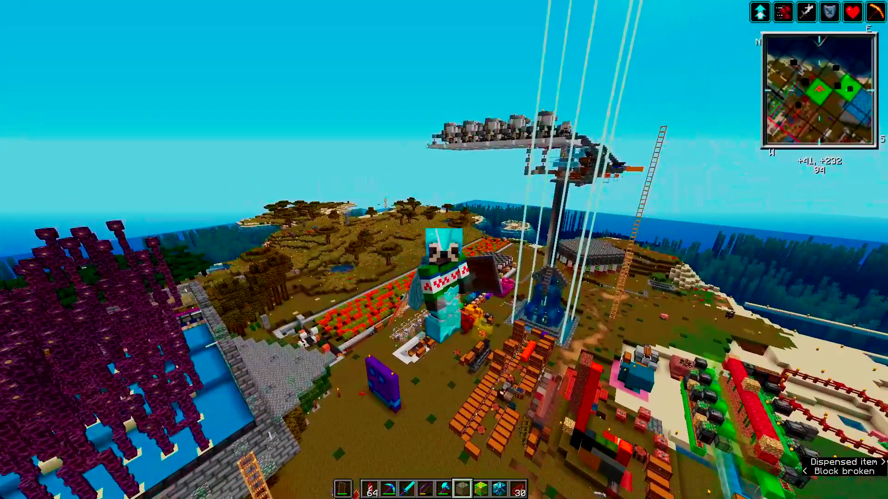
# Fly over the island base and out across the ocean in first-person view to examine the existing terrain.
pyautogui.press('F5')
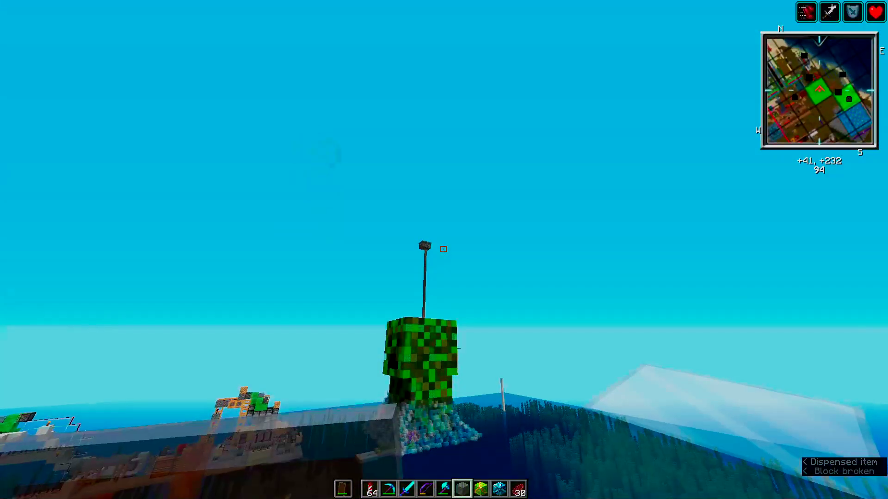
pyautogui.press('w')
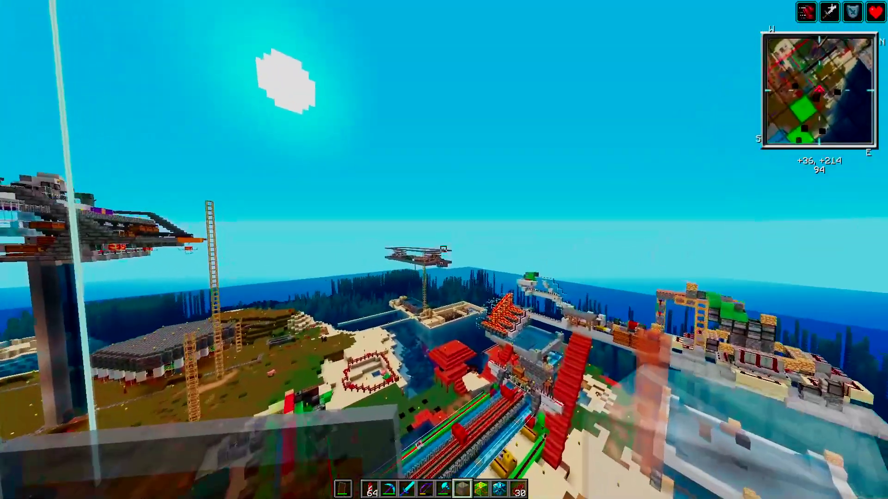
pyautogui.press('w')
pyautogui.press('space')
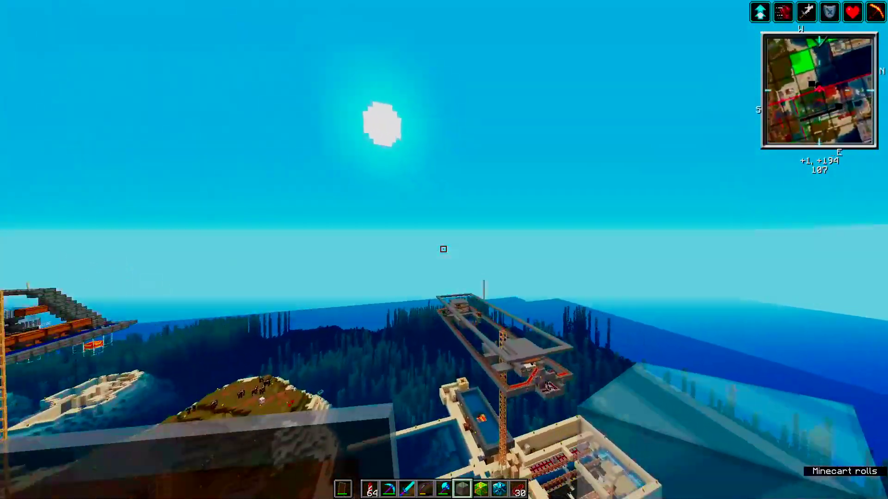
pyautogui.press('w')
pyautogui.press('space')
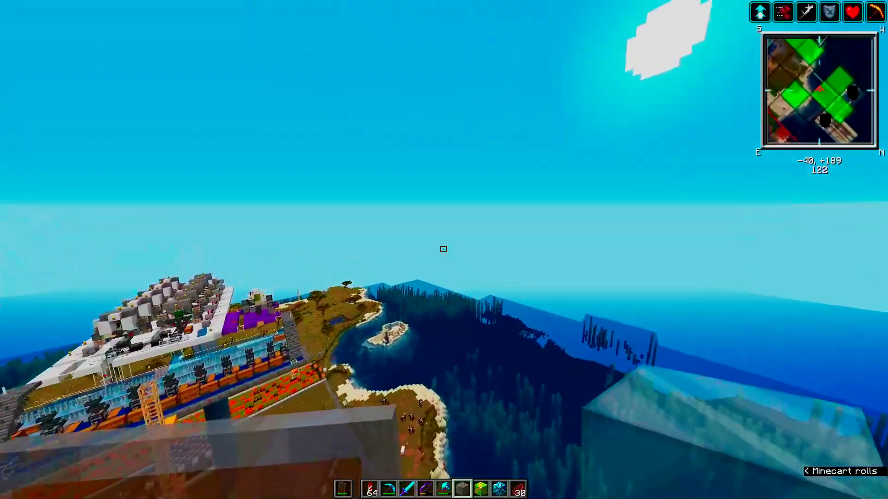
pyautogui.press('w')
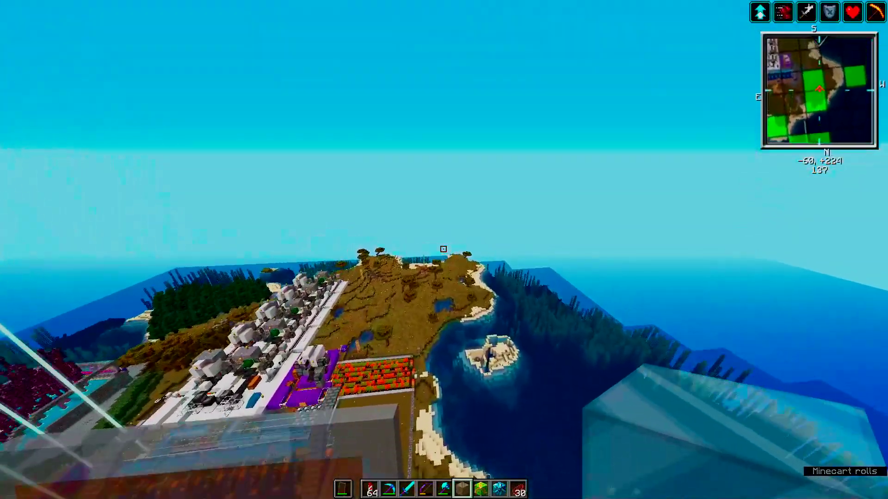
pyautogui.press('w')
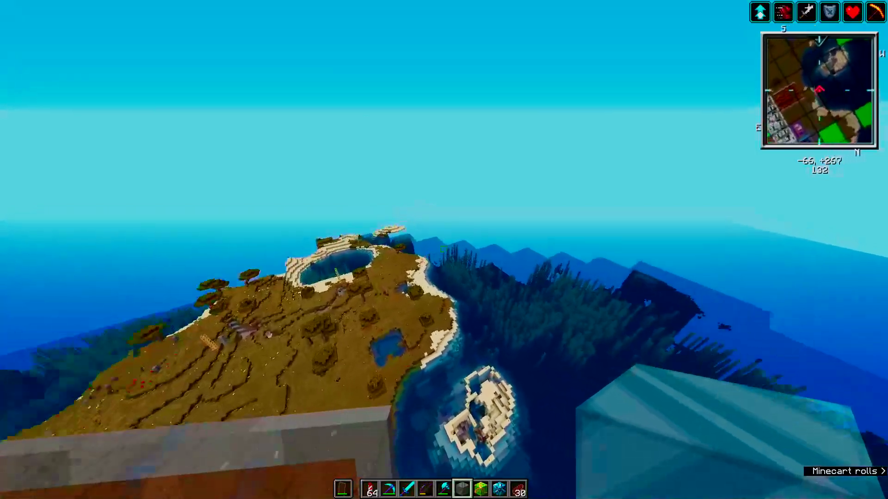
pyautogui.press('w')
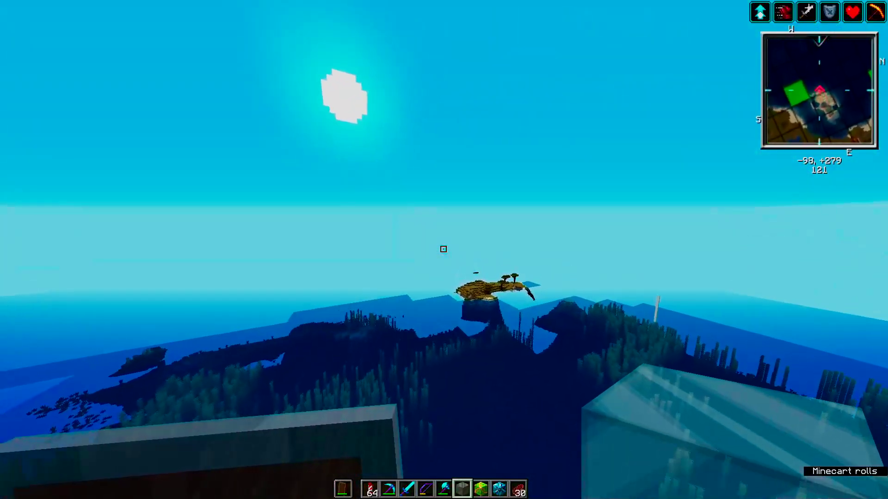
pyautogui.press('w')
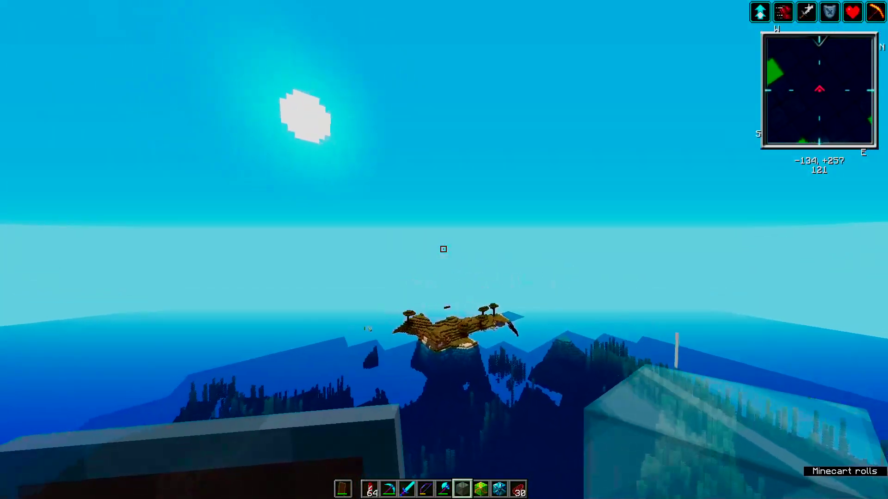
pyautogui.press('w')
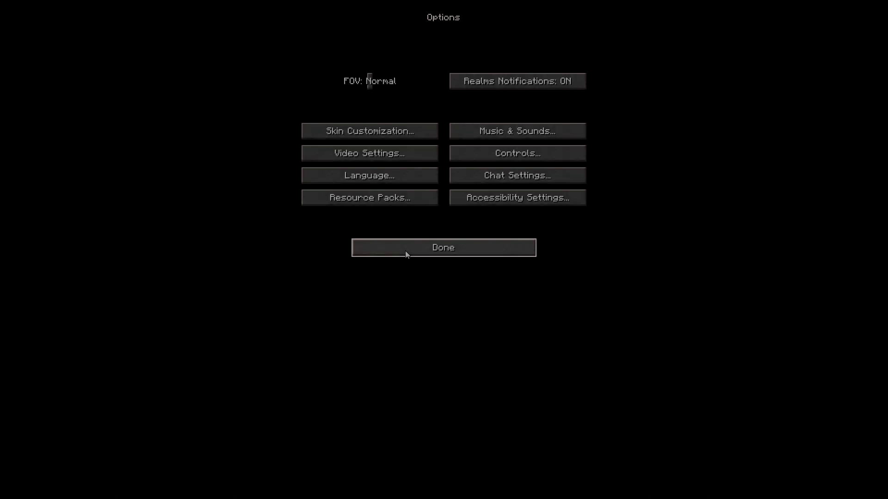
# Load the singleplayer world Castaway in version 1.15.2 without making a backup, and pause the game.
pyautogui.click(395, 252)
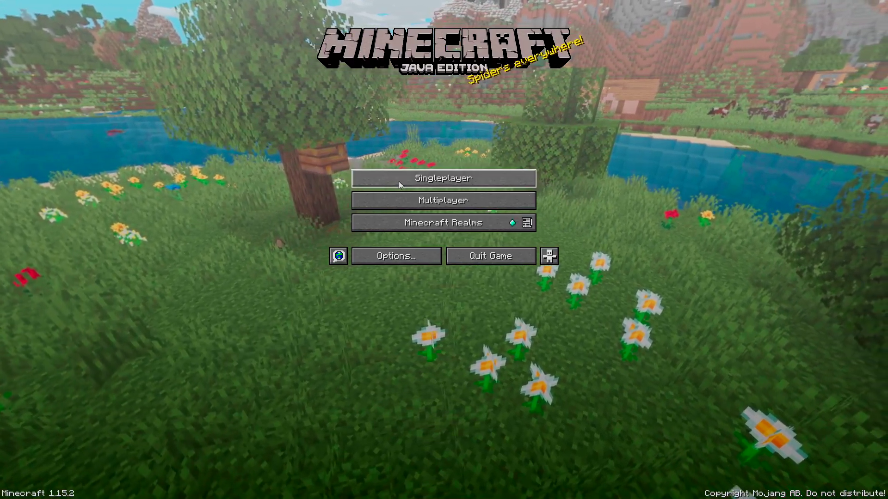
pyautogui.click(397, 182)
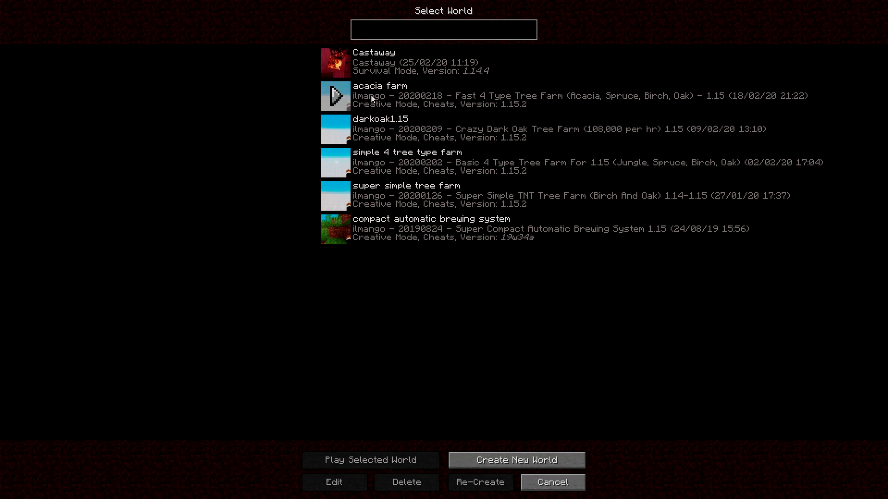
pyautogui.click(342, 61)
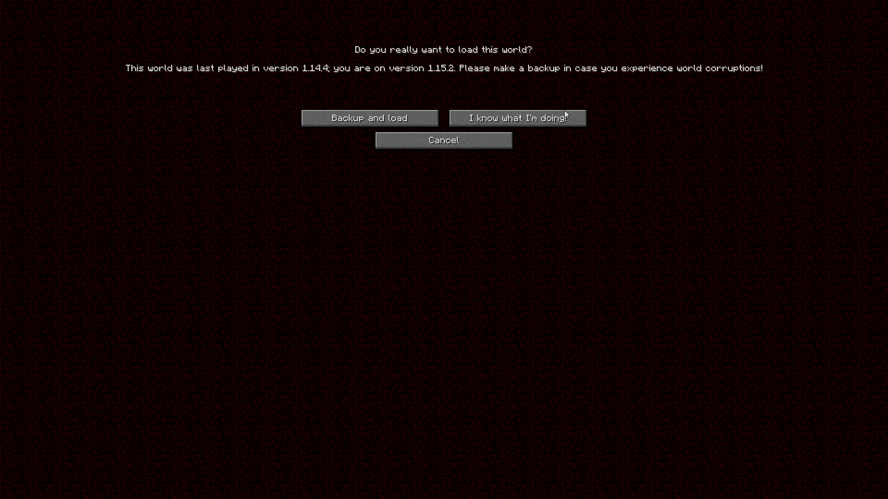
pyautogui.click(576, 122)
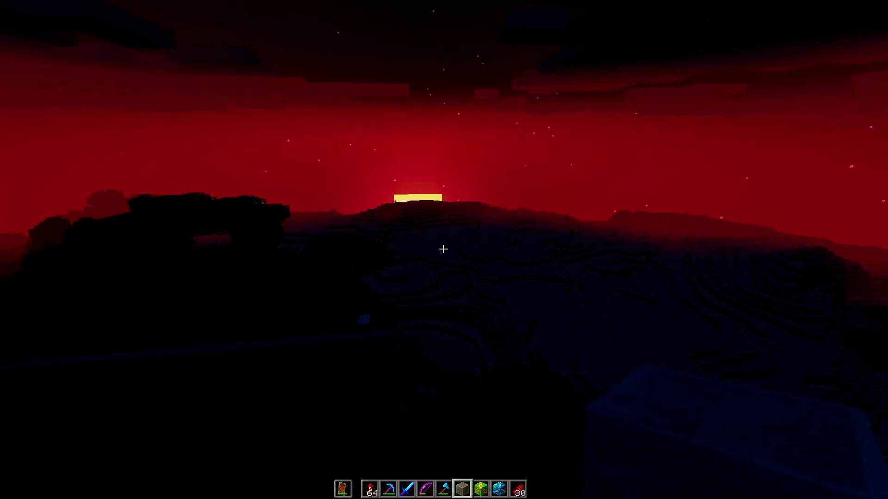
pyautogui.press('Escape')
pyautogui.click(459, 235)
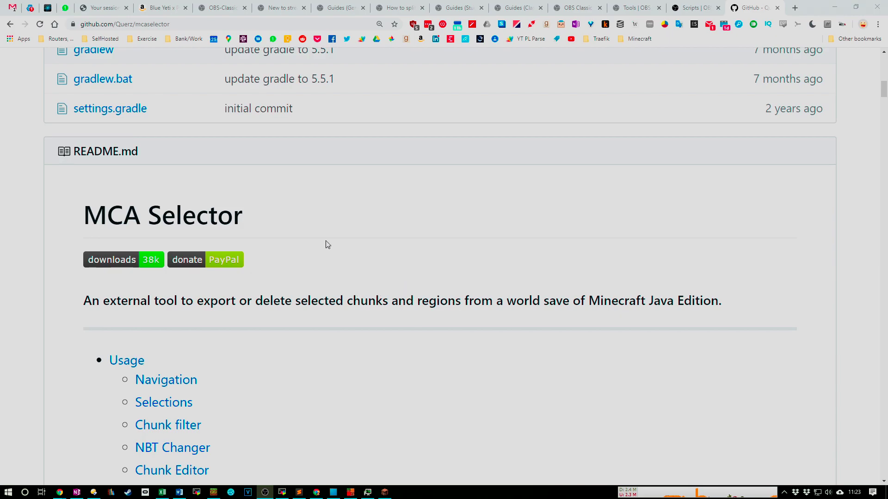
# In the browser, open the releases of the Querz/mcaselector repository and look through the 1.9.4 release for its downloadable jar.
pyautogui.moveTo(83, 214); pyautogui.dragTo(253, 225)
pyautogui.scroll(8, 296, 286)
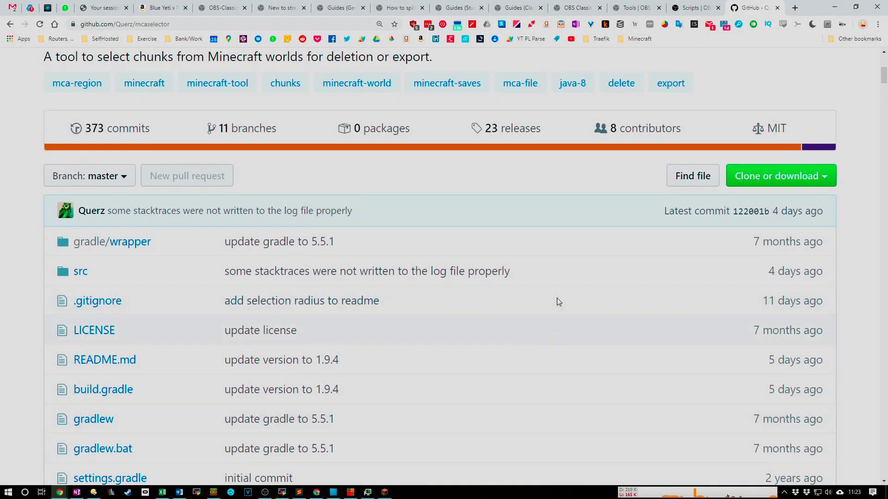
pyautogui.click(535, 138)
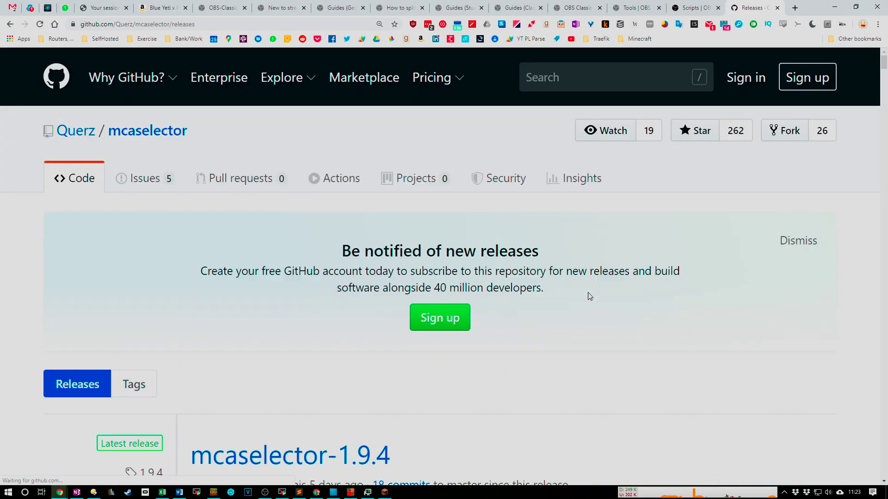
pyautogui.scroll(-7, 529, 419)
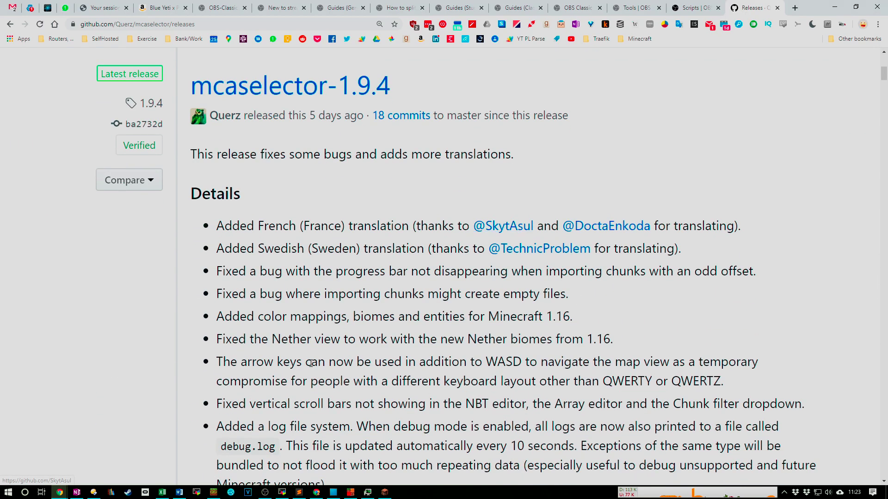
pyautogui.scroll(-6, 313, 368)
pyautogui.scroll(-20, 313, 368)
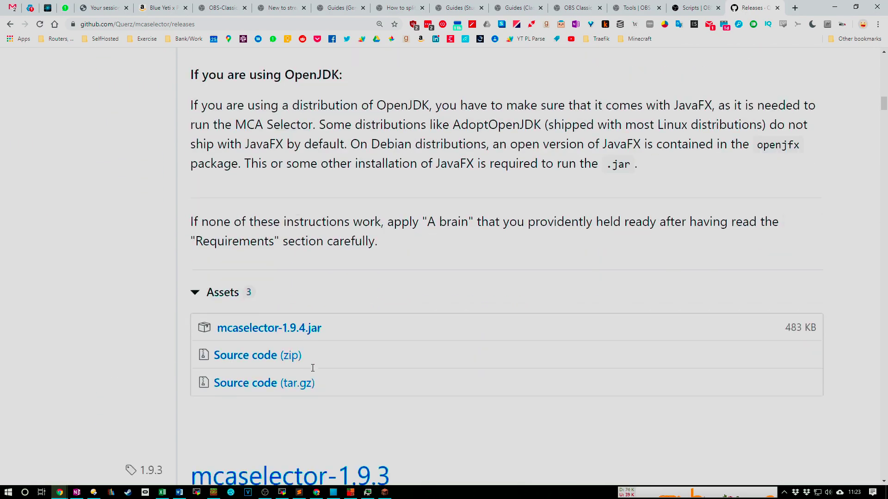
pyautogui.scroll(4, 312, 368)
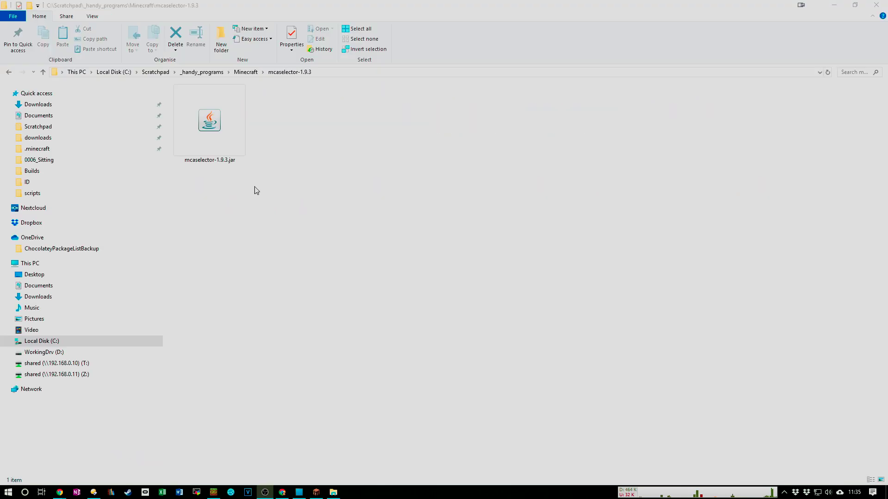
# Switch to File Explorer and launch mcaselector-1.9.3.jar from the mcaselector-1.9.3 folder.
pyautogui.doubleClick(232, 115)
pyautogui.rightClick(232, 115)
pyautogui.click(254, 122)
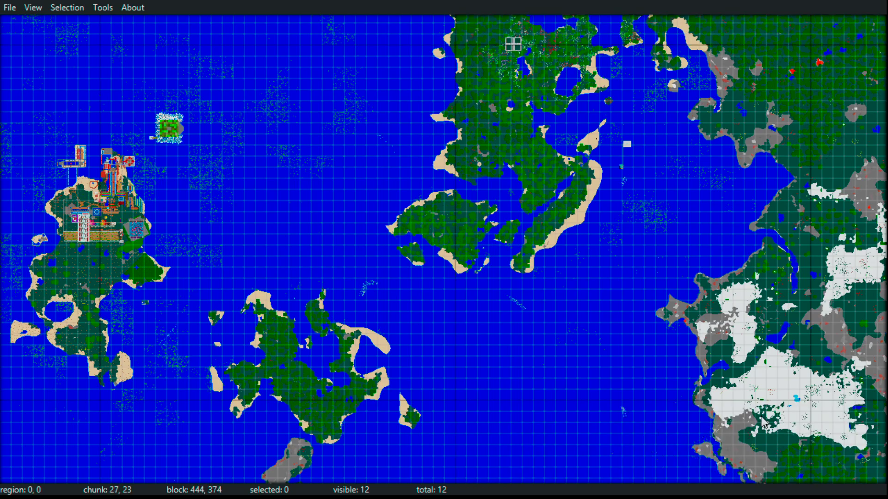
# Select a rectangle of about 6 by 5 chunks on the mainland coast northwest of the base island and deselect it.
pyautogui.scroll(2, 739, 397)
pyautogui.scroll(-3, 740, 397)
pyautogui.scroll(1, 740, 397)
pyautogui.moveTo(737, 391); pyautogui.dragTo(887, 358)
pyautogui.scroll(-6, 424, 336)
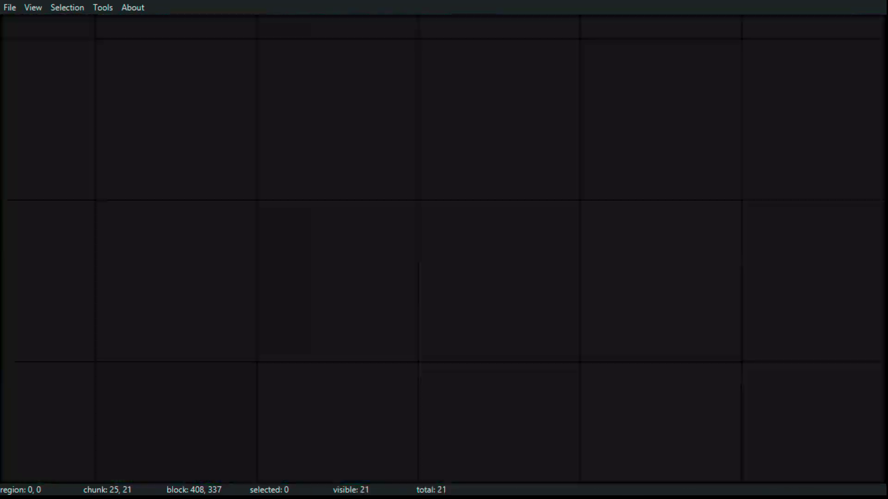
pyautogui.scroll(5, 444, 250)
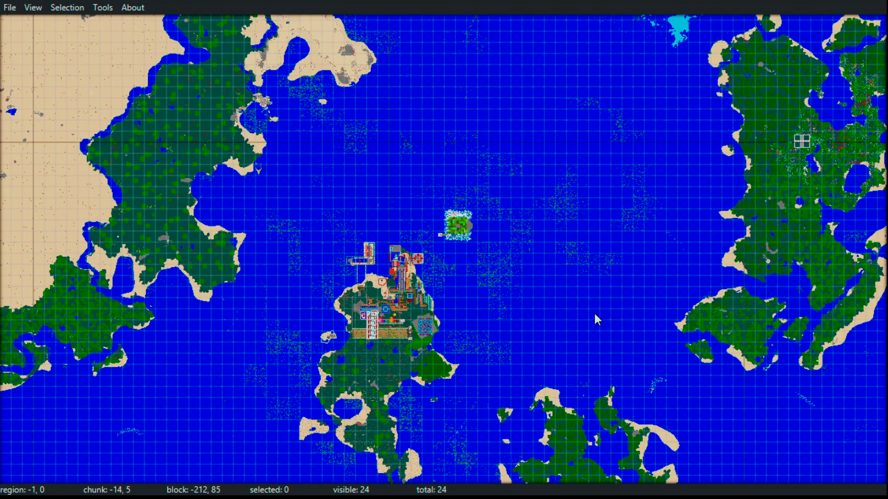
pyautogui.moveTo(546, 259); pyautogui.dragTo(601, 302)
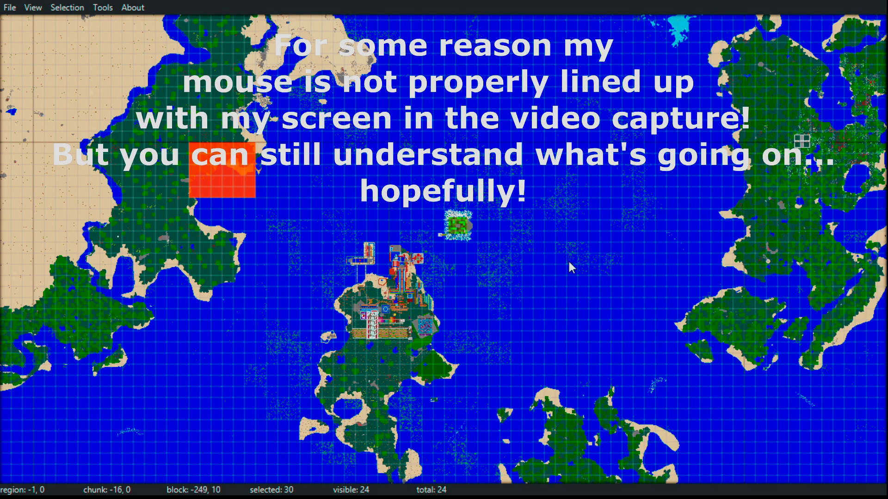
pyautogui.moveTo(555, 264)
pyautogui.mouseDown()
pyautogui.moveTo(554, 300)
pyautogui.moveTo(603, 285)
pyautogui.mouseUp()
pyautogui.scroll(1, 560, 304)
pyautogui.scroll(-1, 560, 304)
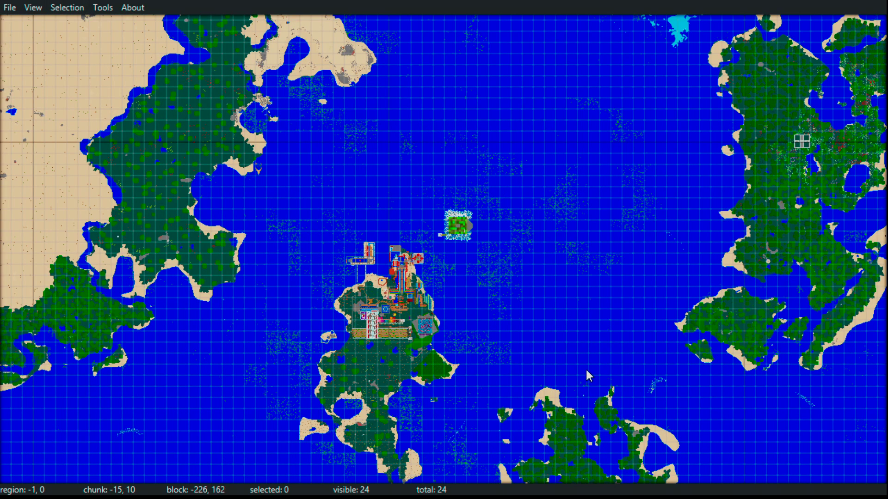
# Select a block of about 12 by 14 chunks plus scattered single chunks and small groups around the base island, and clear them all.
pyautogui.moveTo(545, 265); pyautogui.dragTo(675, 408)
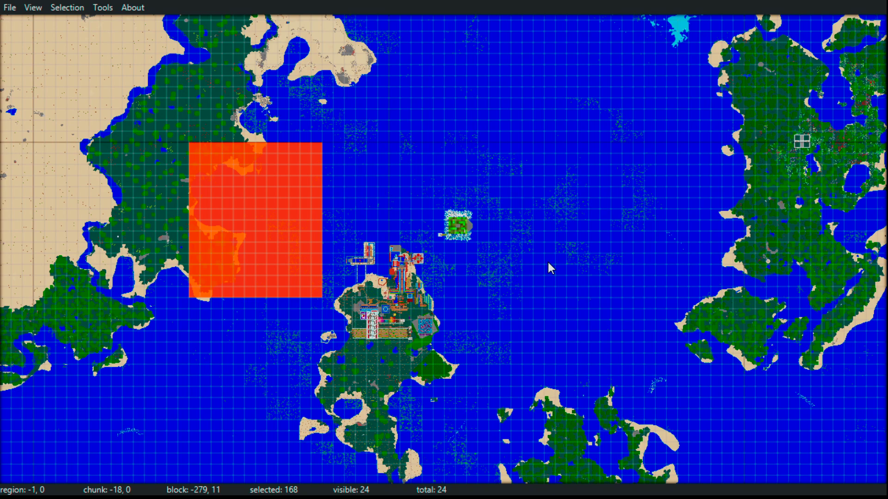
pyautogui.click(175, 152)
pyautogui.click(438, 137)
pyautogui.moveTo(660, 148); pyautogui.dragTo(661, 160)
pyautogui.moveTo(715, 381); pyautogui.dragTo(728, 392)
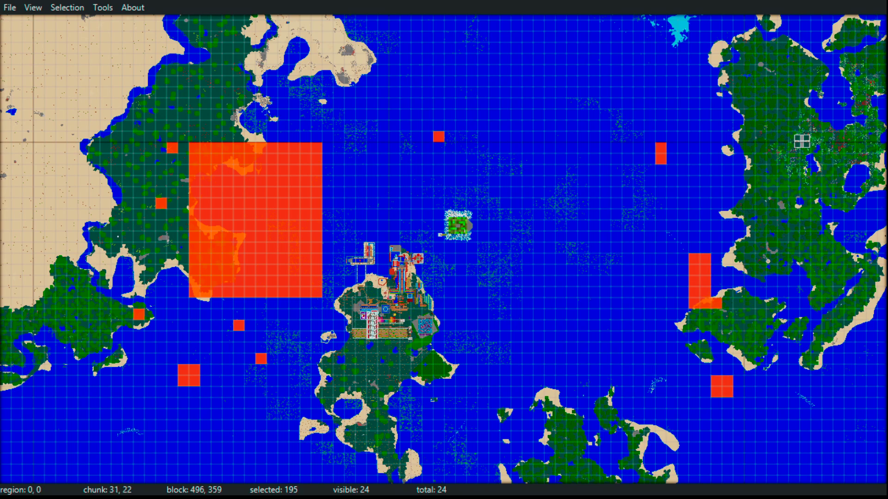
pyautogui.moveTo(78, 54); pyautogui.dragTo(449, 337)
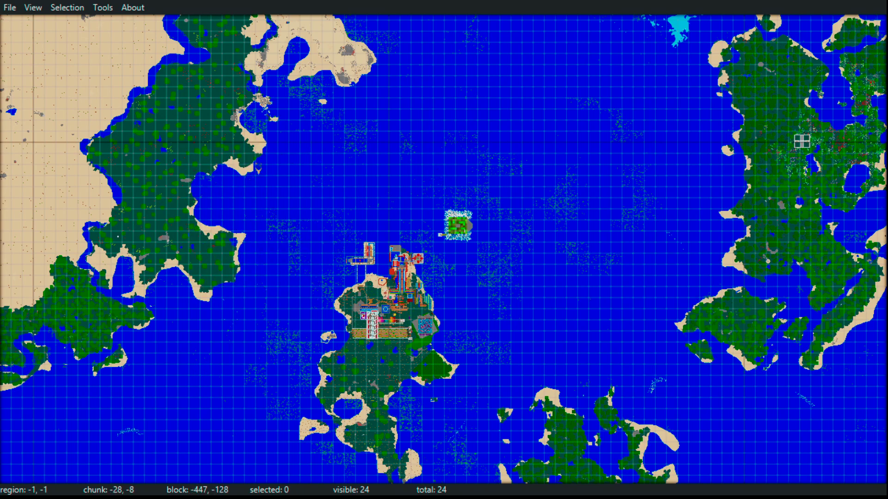
# Select a strip of about 20 by 5 chunks running from the mainland desert to the sea northwest of the base island.
pyautogui.scroll(-1, 646, 388)
pyautogui.scroll(-1, 647, 388)
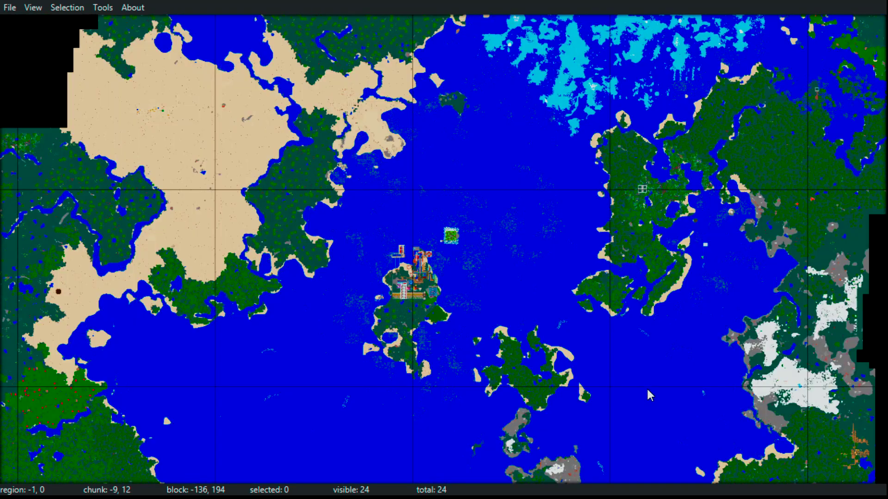
pyautogui.scroll(5, 657, 385)
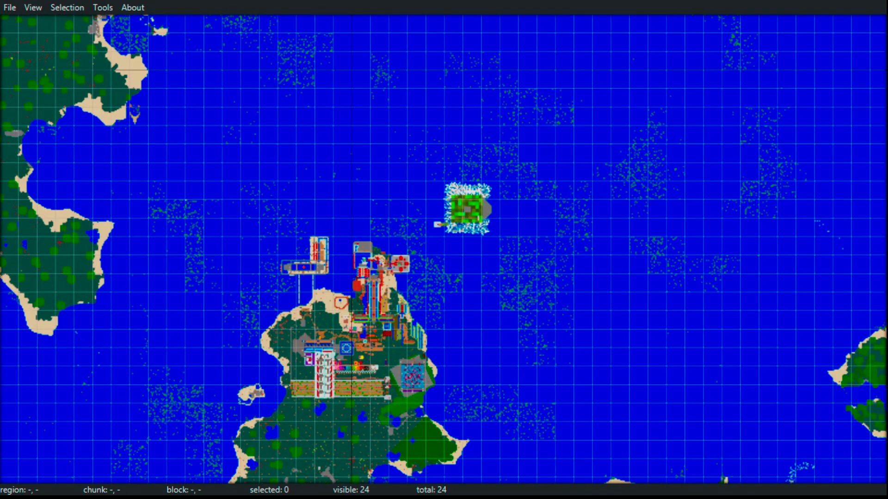
pyautogui.moveTo(539, 400); pyautogui.dragTo(887, 380)
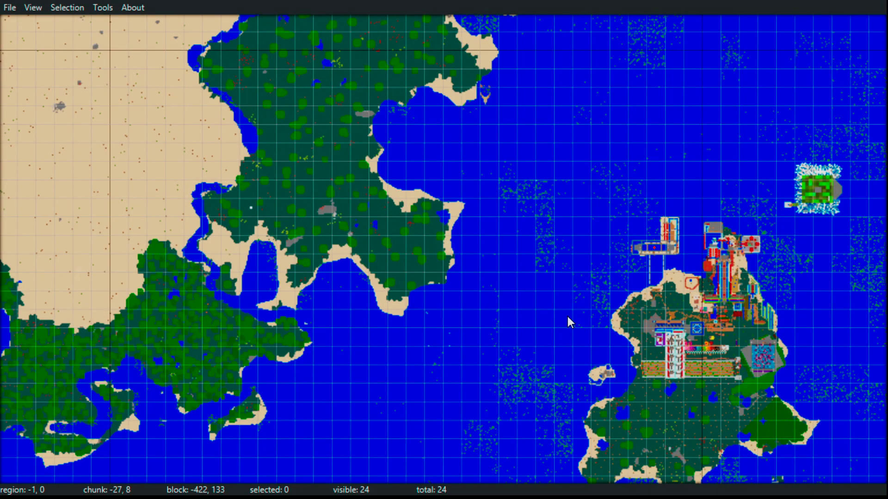
pyautogui.click(217, 207)
pyautogui.rightClick(205, 203)
pyautogui.scroll(-3, 651, 299)
pyautogui.moveTo(504, 233); pyautogui.dragTo(350, 198)
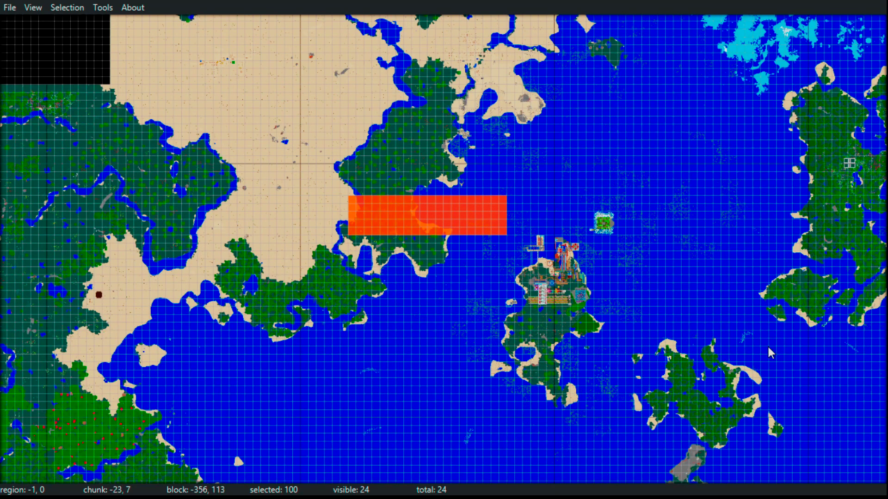
# Adjust the chunk selection over and around the strip on the mainland coast.
pyautogui.moveTo(469, 271); pyautogui.dragTo(327, 263)
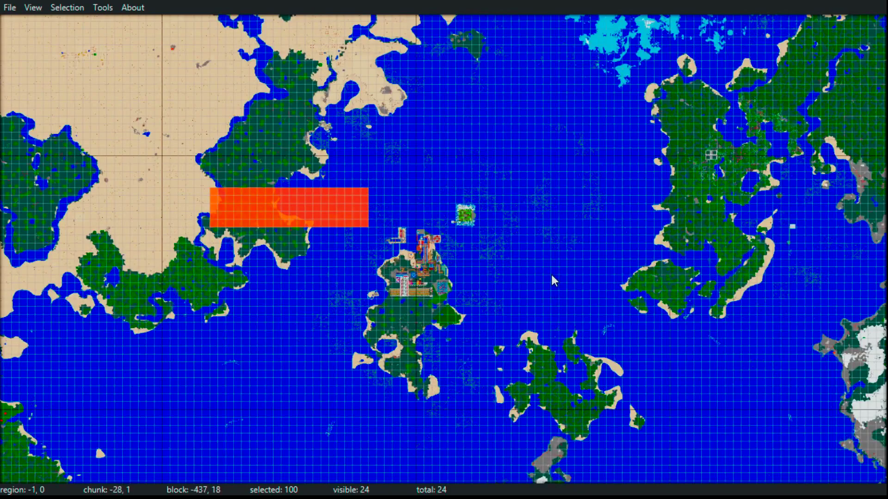
pyautogui.moveTo(198, 162); pyautogui.dragTo(293, 222)
pyautogui.click(313, 281)
pyautogui.click(222, 263)
pyautogui.moveTo(194, 131); pyautogui.dragTo(374, 281)
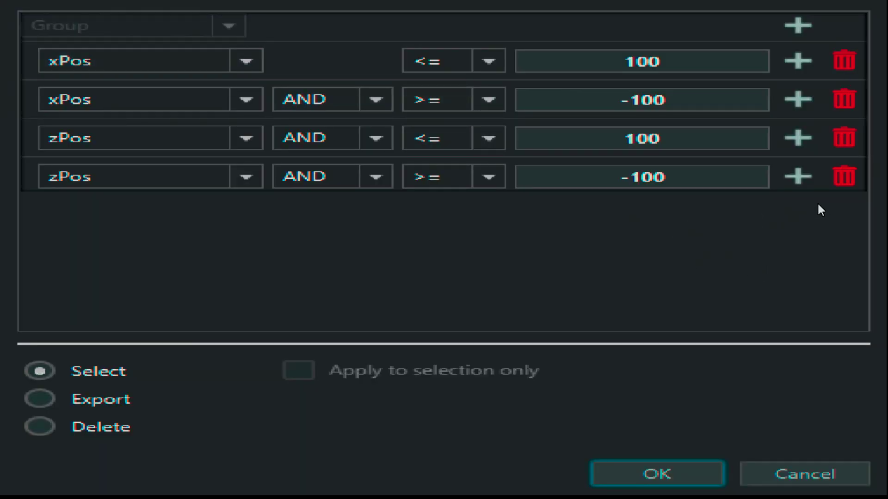
# Remove all four xPos and zPos conditions from the chunk filter and add one new condition.
pyautogui.click(844, 60)
pyautogui.click(844, 60)
pyautogui.click(844, 60)
pyautogui.click(844, 60)
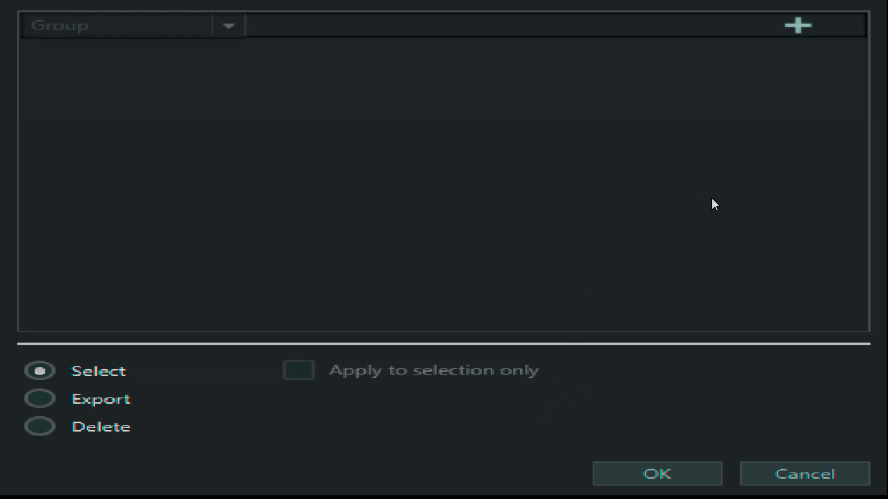
pyautogui.press('space')
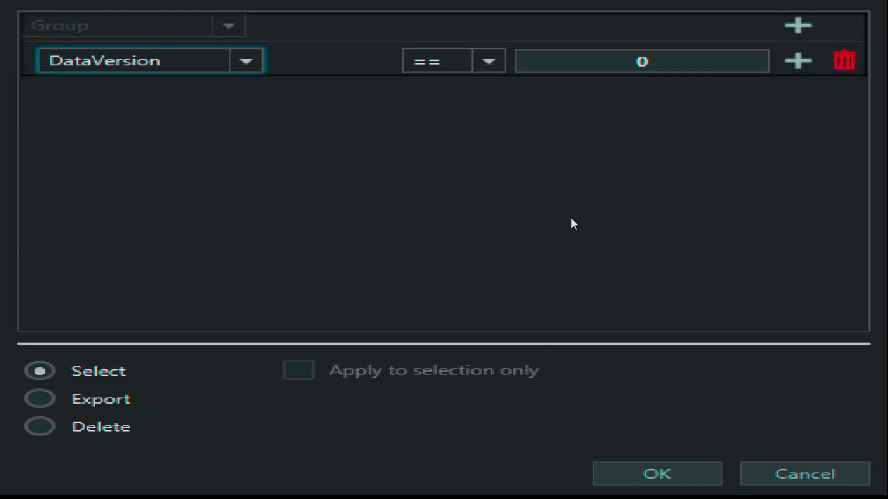
# Remove the DataVersion condition from the chunk filter and add a fresh condition in its place.
pyautogui.press('Tab')
pyautogui.press('Tab')
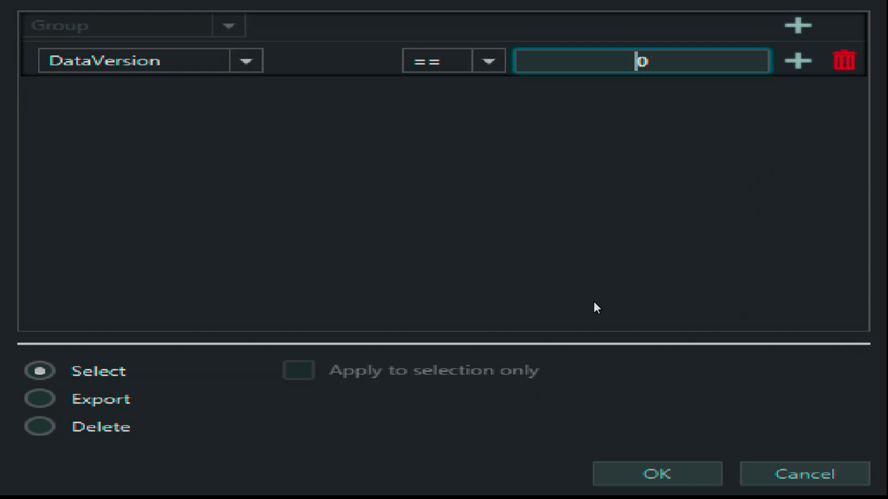
pyautogui.hotkey('shift', 'Tab')
pyautogui.hotkey('shift', 'Tab')
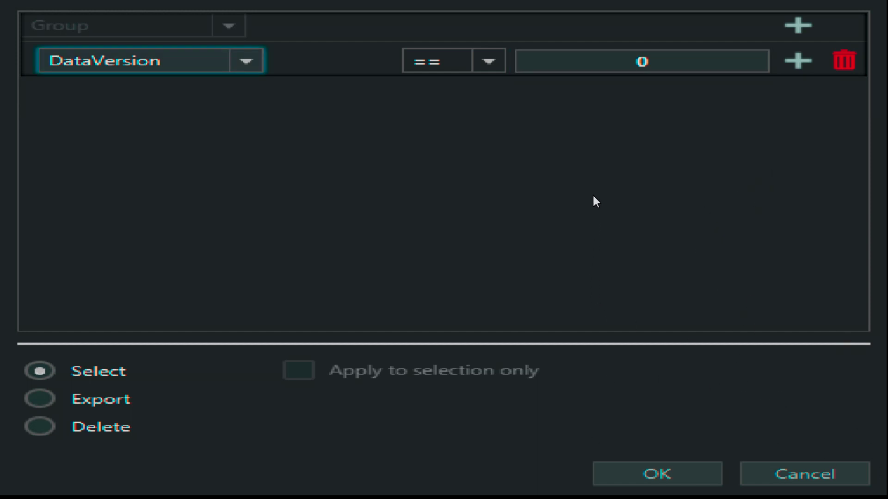
pyautogui.click(844, 60)
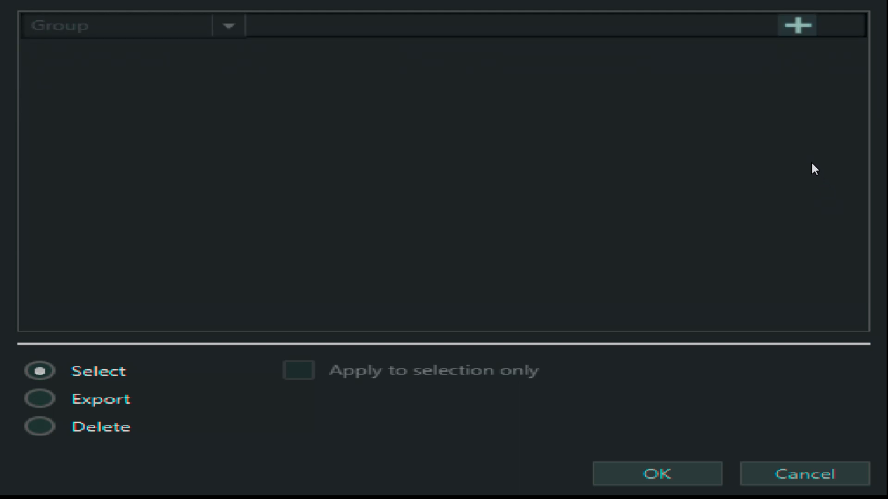
pyautogui.click(797, 25)
pyautogui.press('Tab')
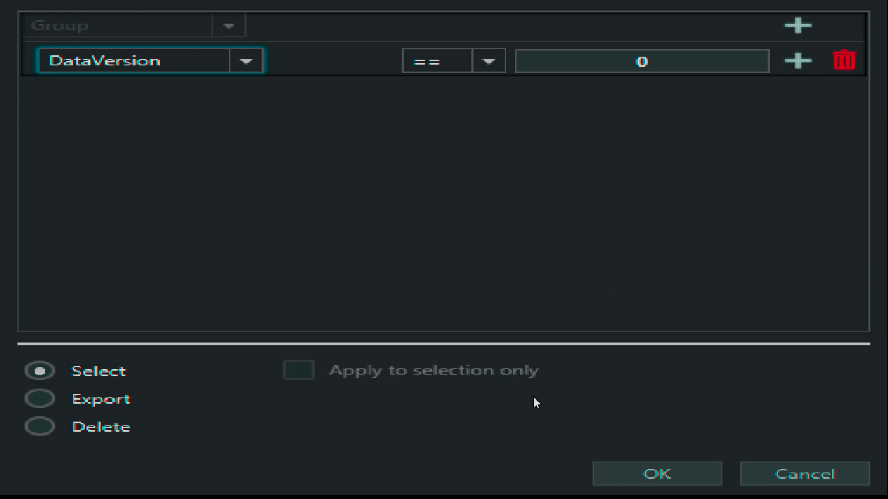
# Set the filter condition to InhabitedTime <= 20 and select the matching chunks.
pyautogui.click(548, 318)
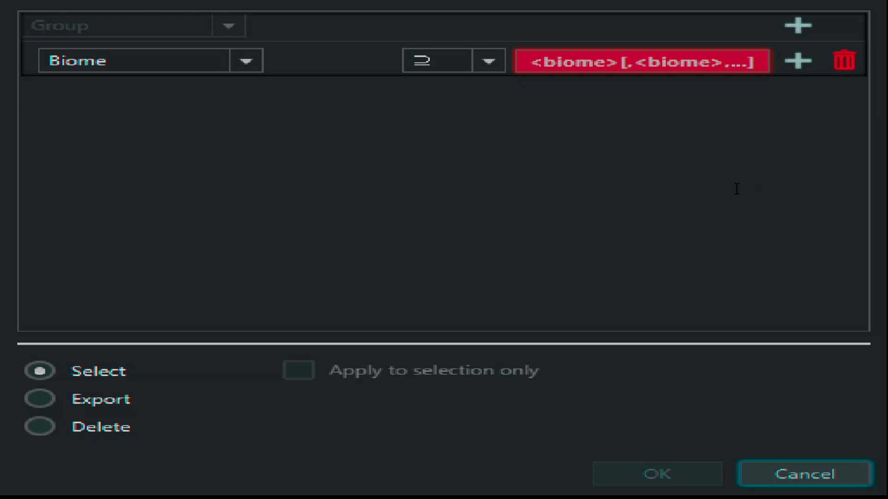
pyautogui.click(593, 192)
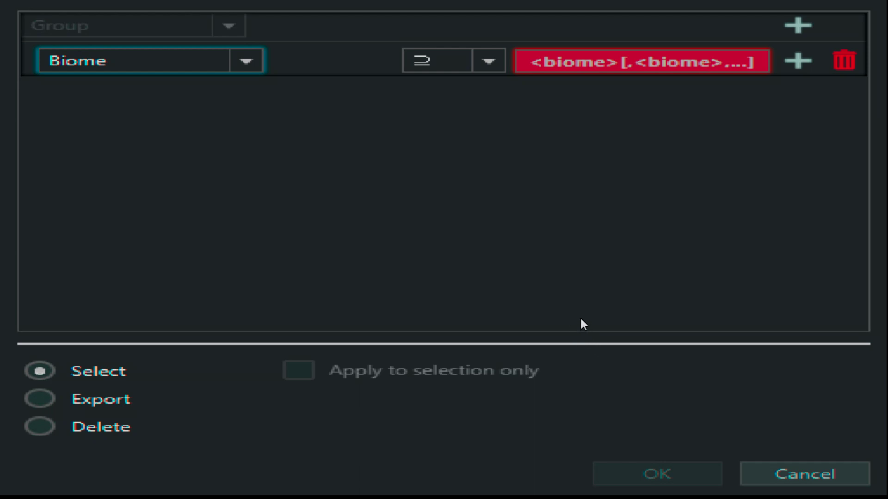
pyautogui.press('i')
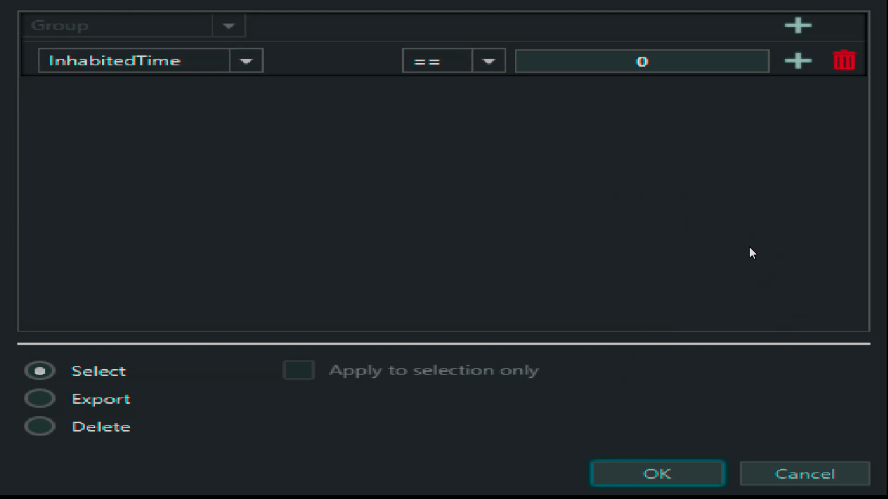
pyautogui.moveTo(633, 61); pyautogui.dragTo(651, 61)
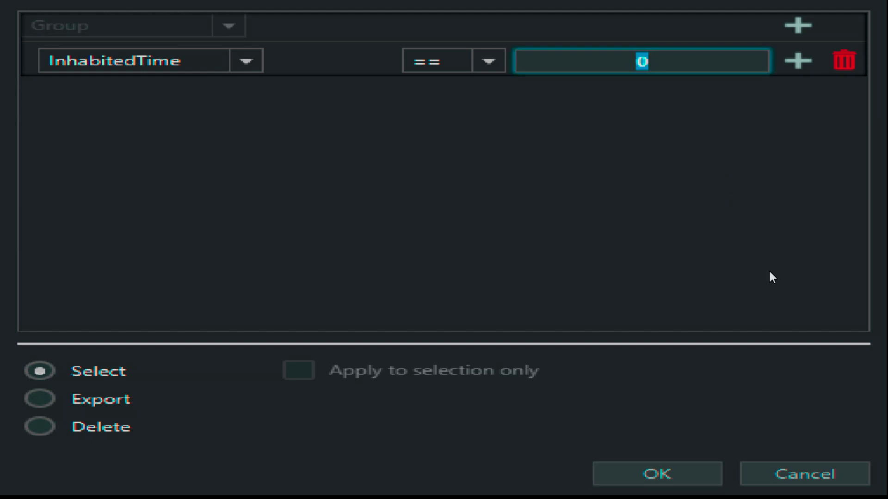
pyautogui.write('20')
pyautogui.hotkey('shift', 'Tab')
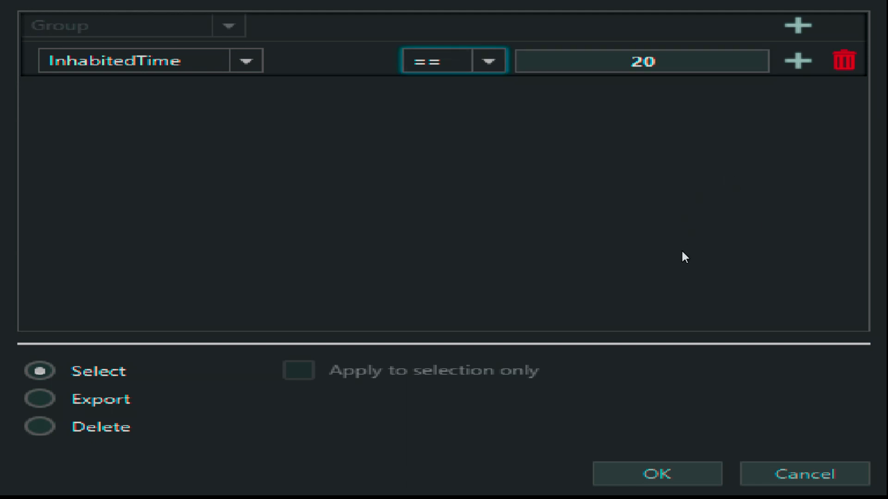
pyautogui.press('Down')
pyautogui.press('Return')
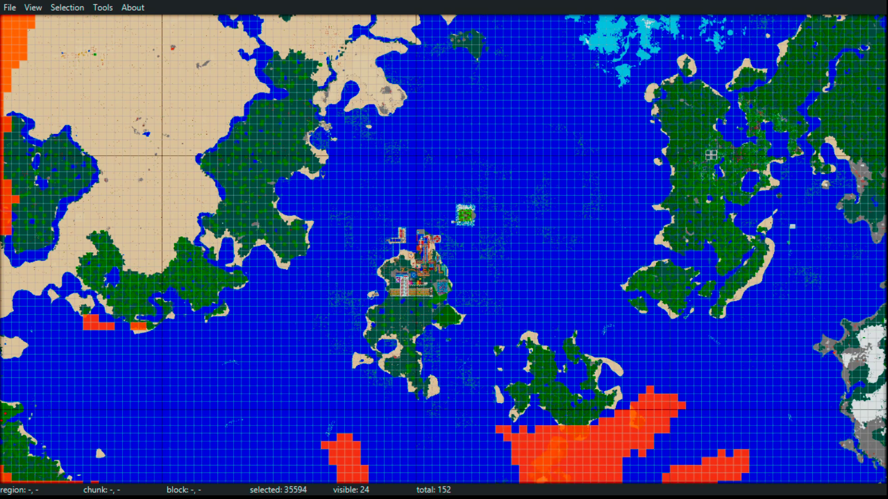
# Examine how the filtered chunk selection spreads around the main landmass and the outlying islands.
pyautogui.scroll(-1, 442, 249)
pyautogui.scroll(-2, 442, 250)
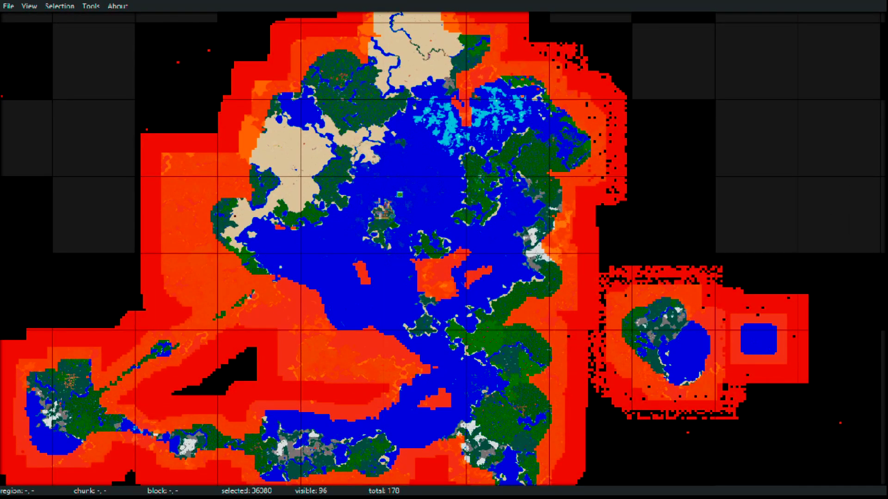
pyautogui.scroll(-1, 444, 258)
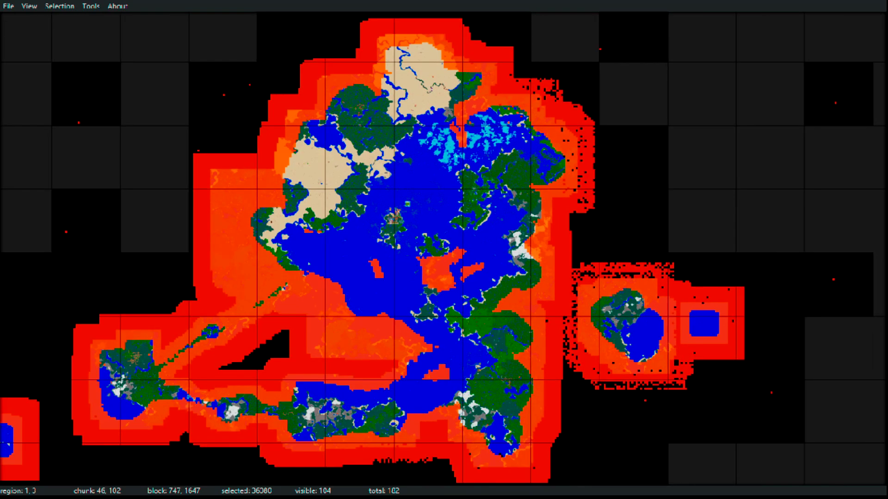
pyautogui.scroll(-2, 443, 250)
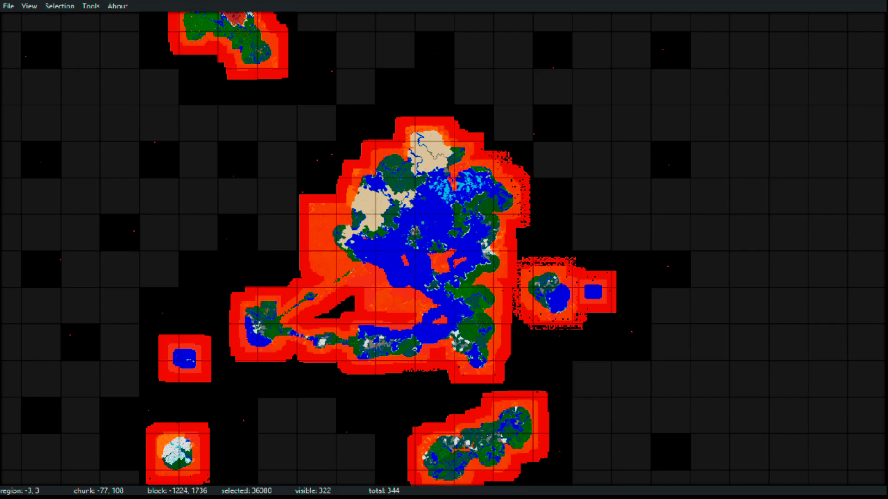
pyautogui.scroll(3, 444, 250)
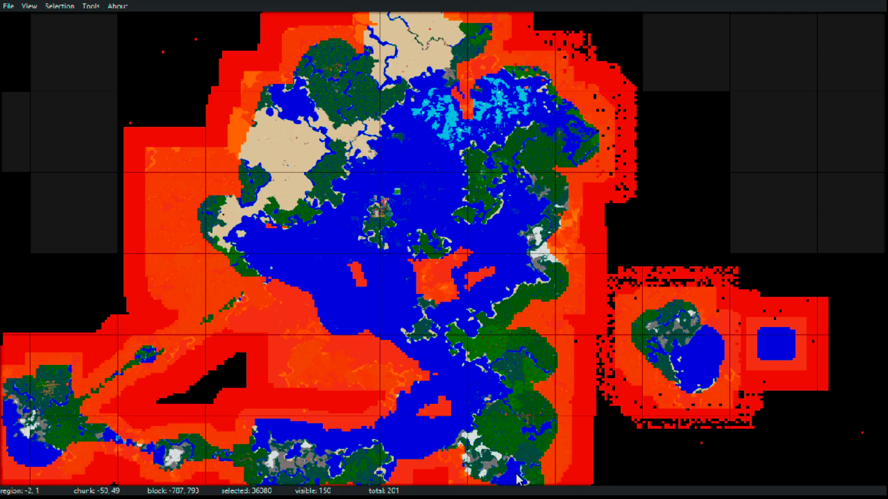
pyautogui.hotkey('alt', 's')
pyautogui.press('Escape')
pyautogui.hotkey('alt', 't')
pyautogui.press('Escape')
# Set the filter's InhabitedTime limit to 30 and select the matching chunks.
pyautogui.hotkey('ctrl', 'f')
pyautogui.moveTo(629, 61); pyautogui.dragTo(656, 61)
pyautogui.write('30')
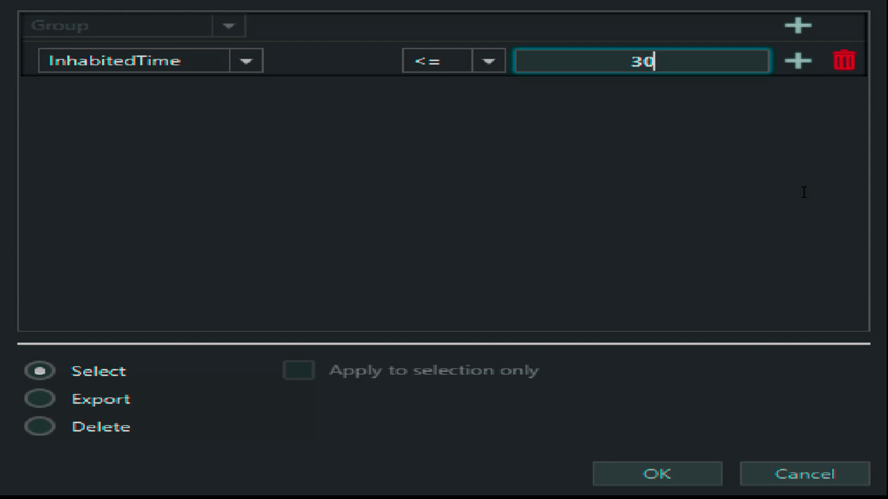
pyautogui.click(720, 306)
pyautogui.click(714, 477)
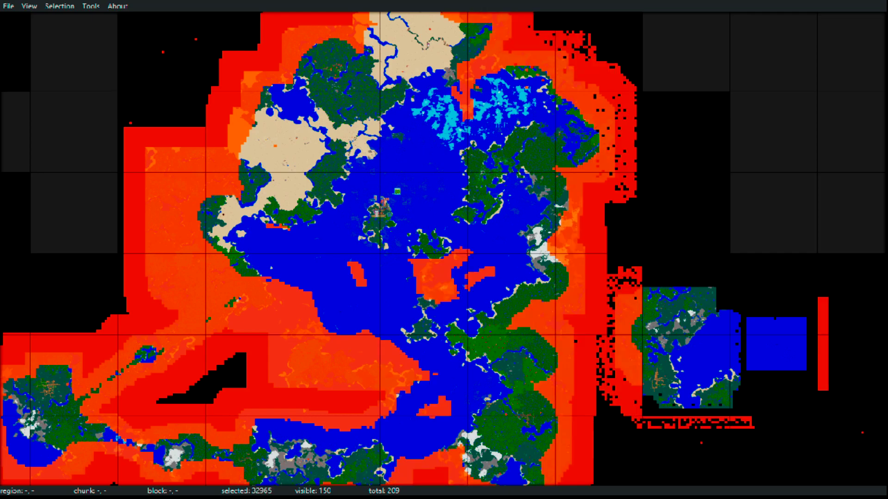
# Set the filter's InhabitedTime limit to 60, select the matching chunks, and delete them from the world.
pyautogui.scroll(-2, 466, 254)
pyautogui.scroll(-2, 441, 250)
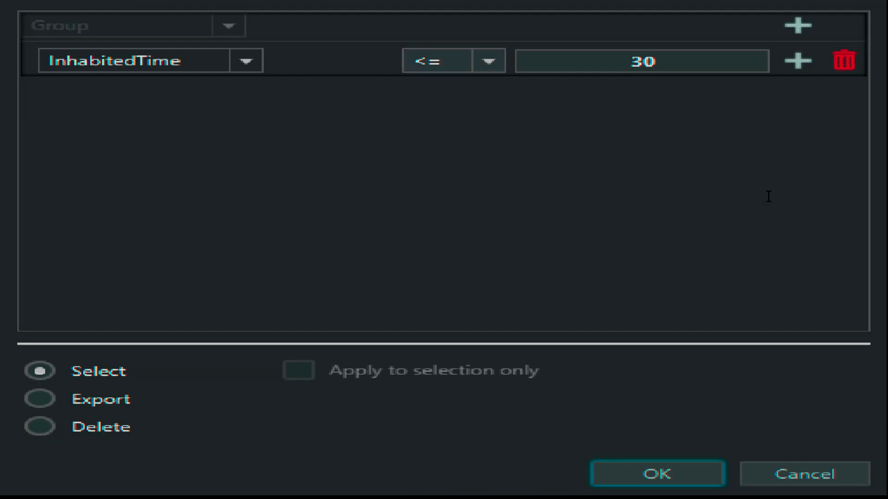
pyautogui.press('Tab')
pyautogui.write('60')
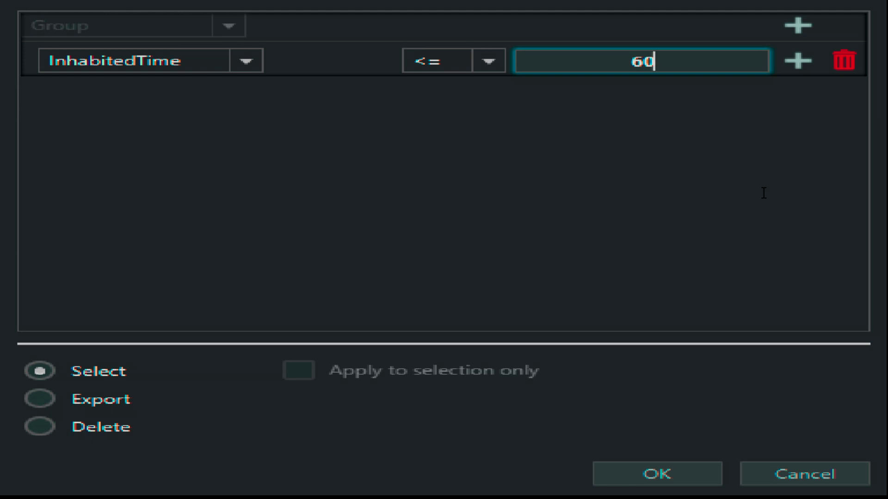
pyautogui.press('Return')
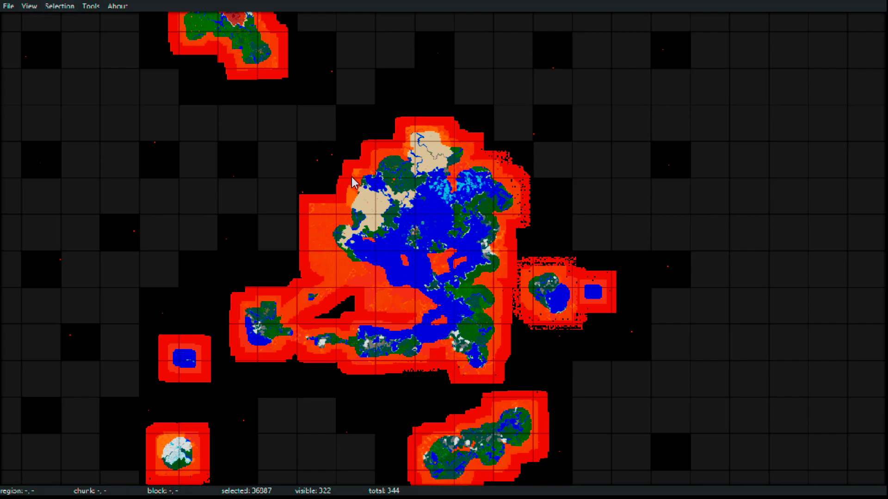
pyautogui.press('Delete')
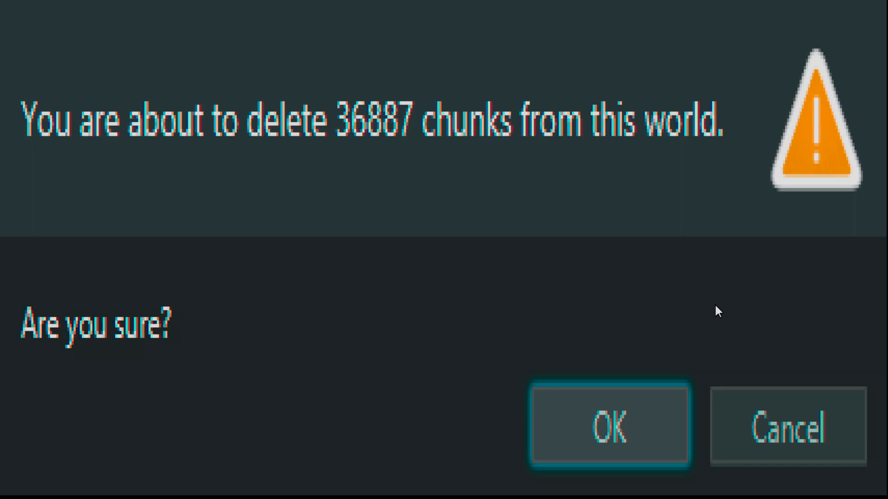
pyautogui.press('Return')
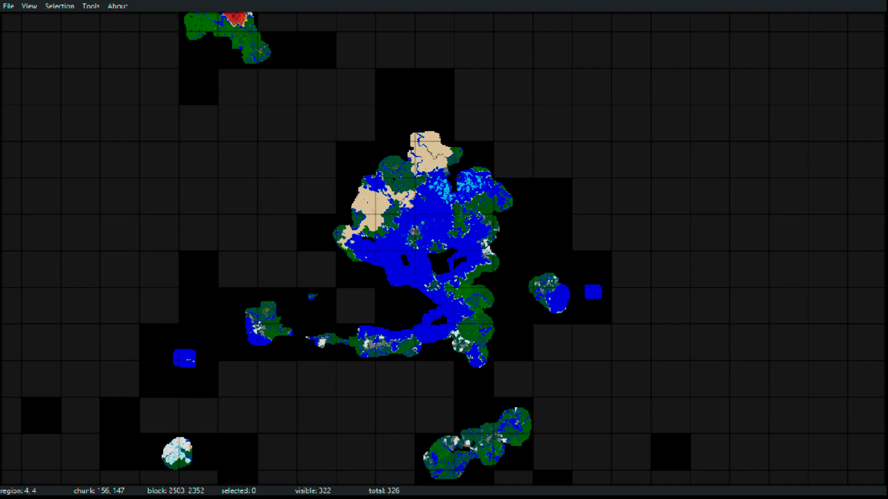
# Select four adjoining regions along the western side of the main landmass and clear the selection.
pyautogui.scroll(1, 444, 248)
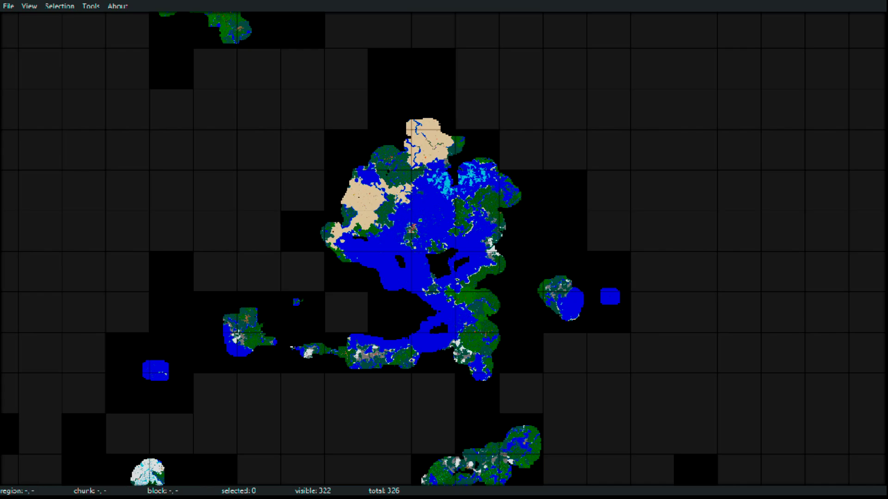
pyautogui.click(363, 269)
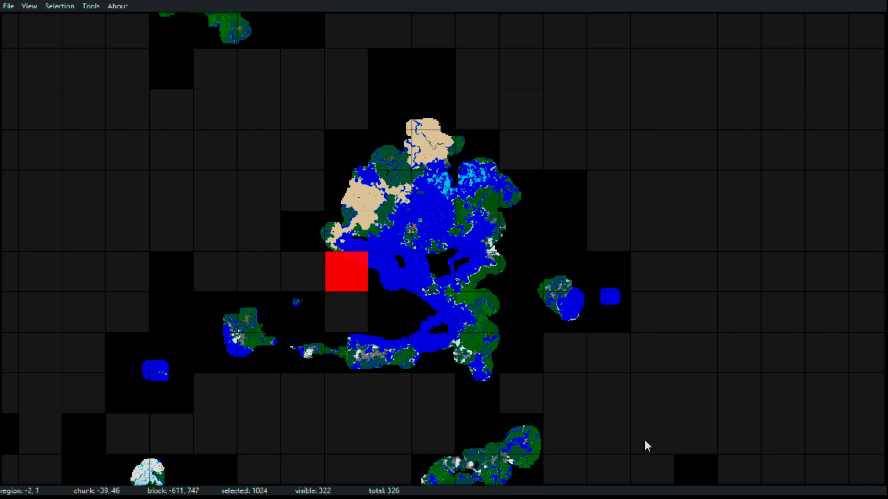
pyautogui.click(354, 218)
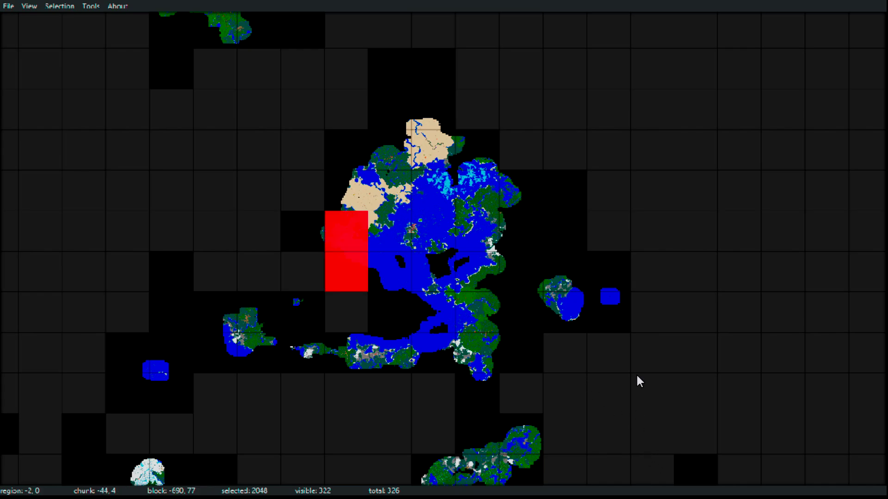
pyautogui.click(390, 234)
pyautogui.click(390, 266)
pyautogui.moveTo(678, 432); pyautogui.dragTo(639, 446)
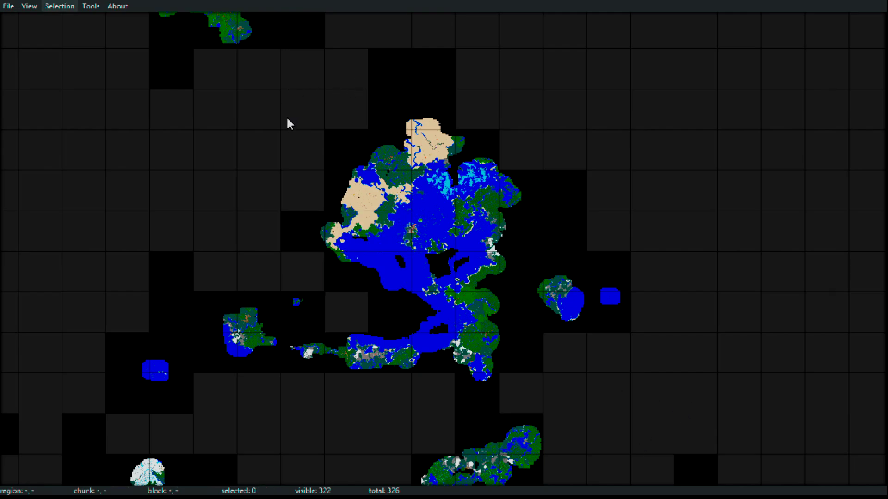